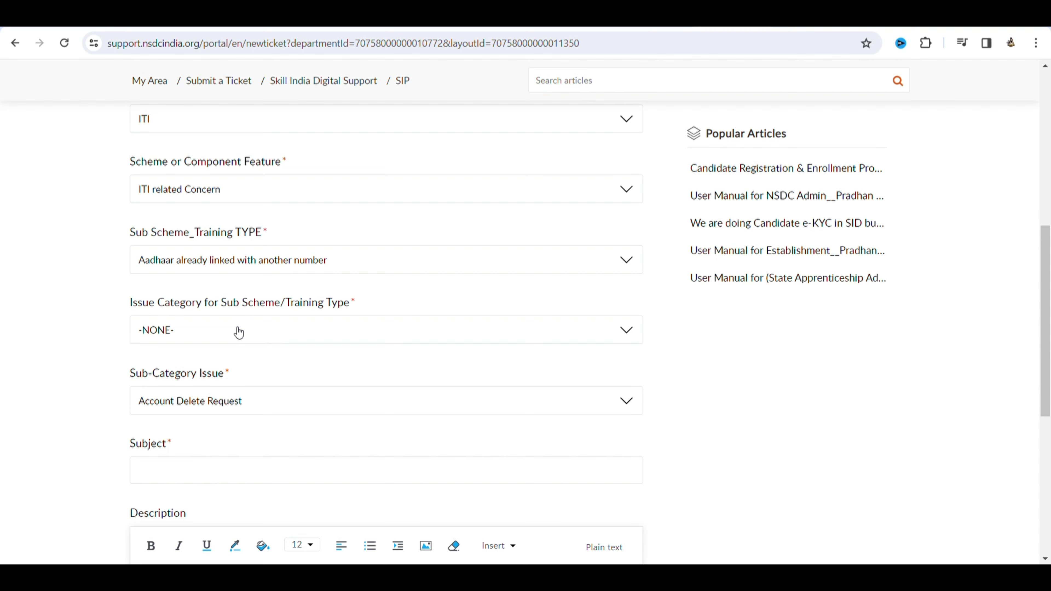
Set the ticket's Issue Category for Sub Scheme/Training Type to "ITI related issue".
click(239, 333)
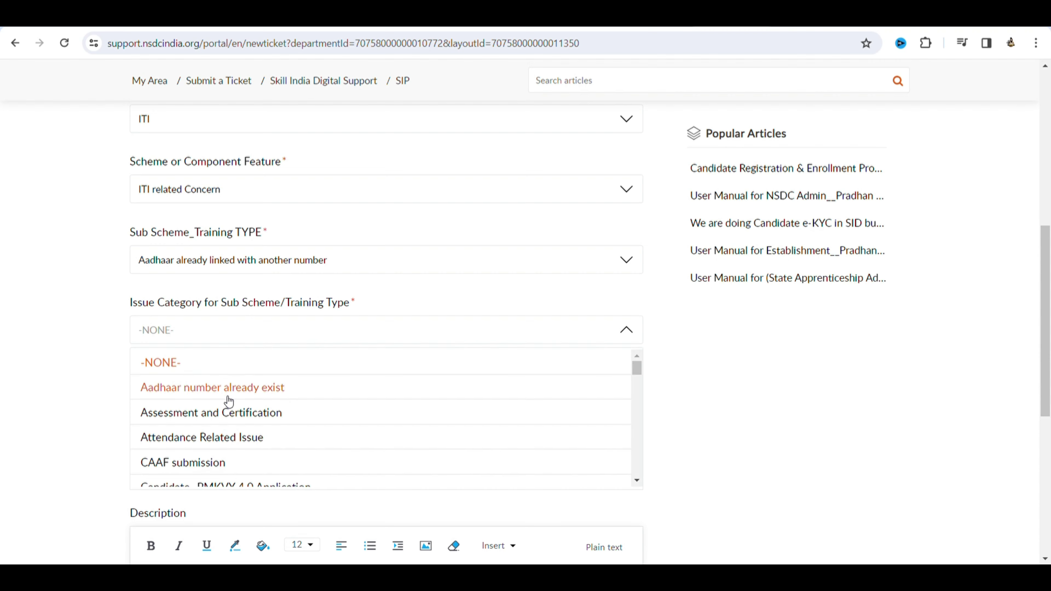
scroll(229, 401, down, 5)
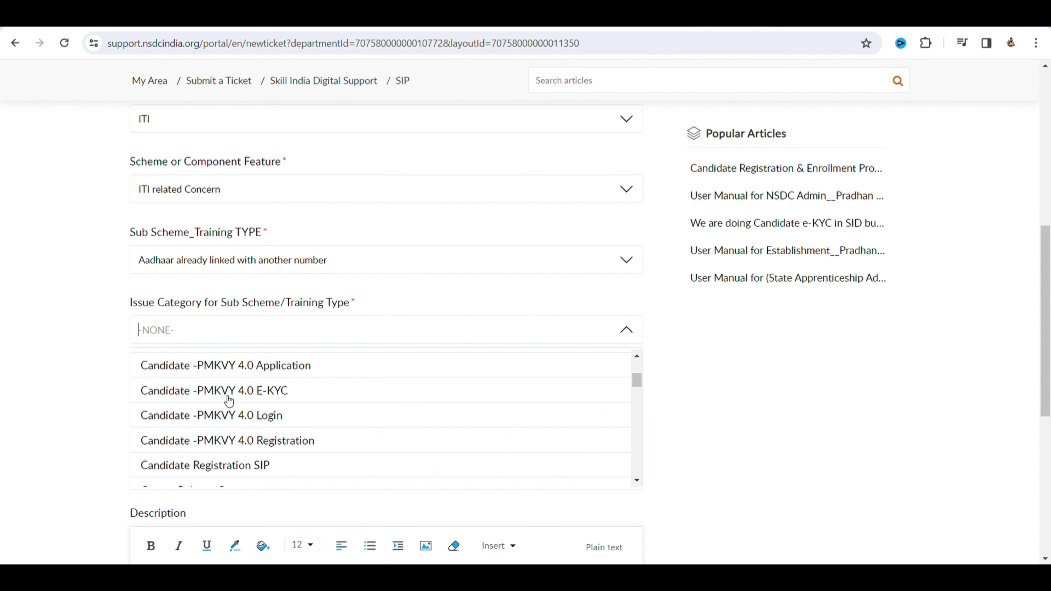
scroll(229, 401, down, 5)
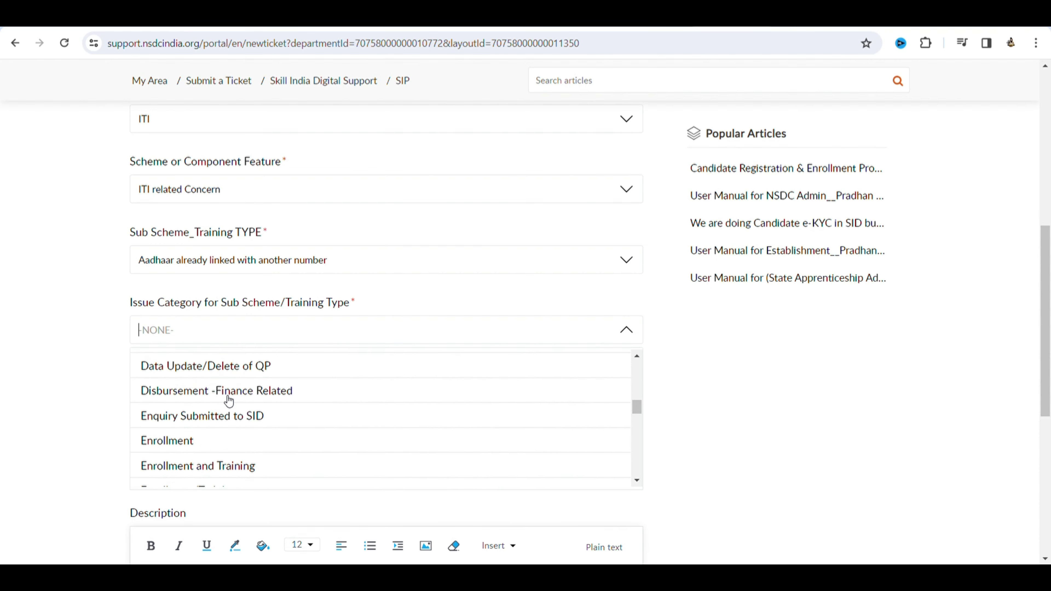
scroll(228, 401, down, 3)
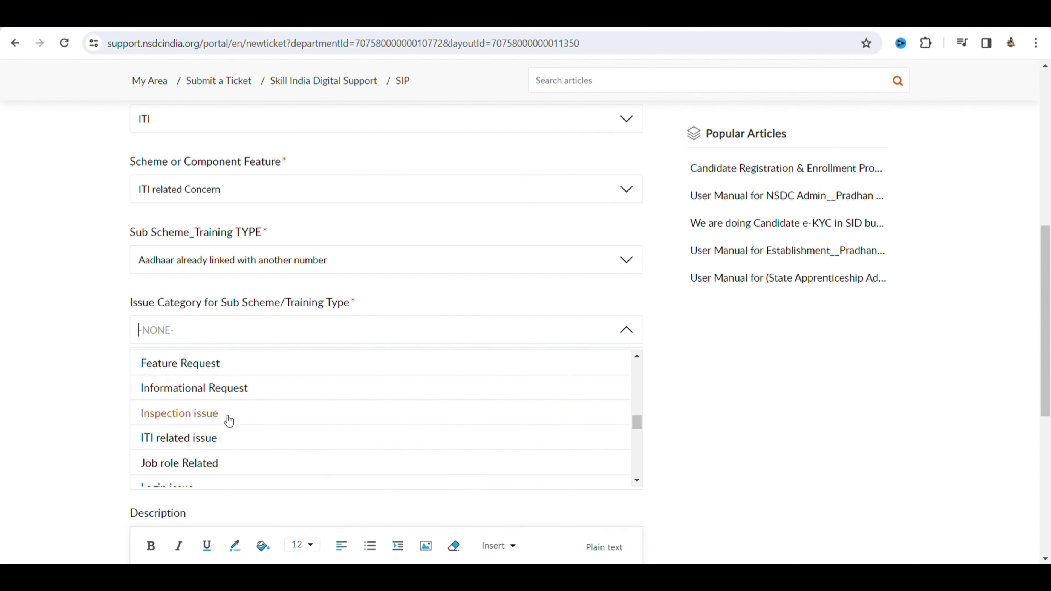
click(212, 443)
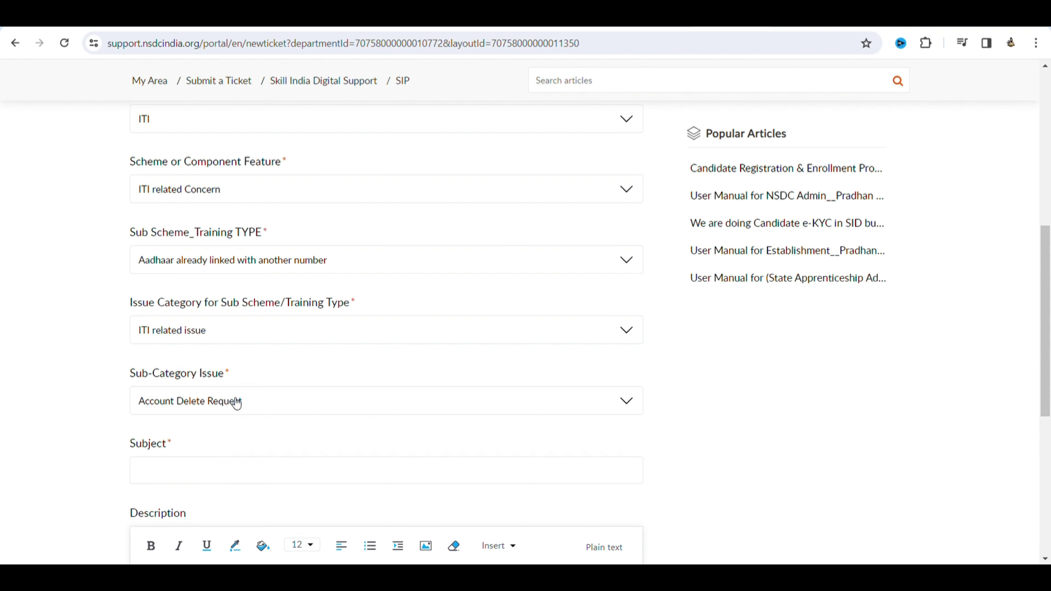
Choose "Account Delete Request" as the ticket's Sub-Category Issue.
scroll(236, 402, down, 2)
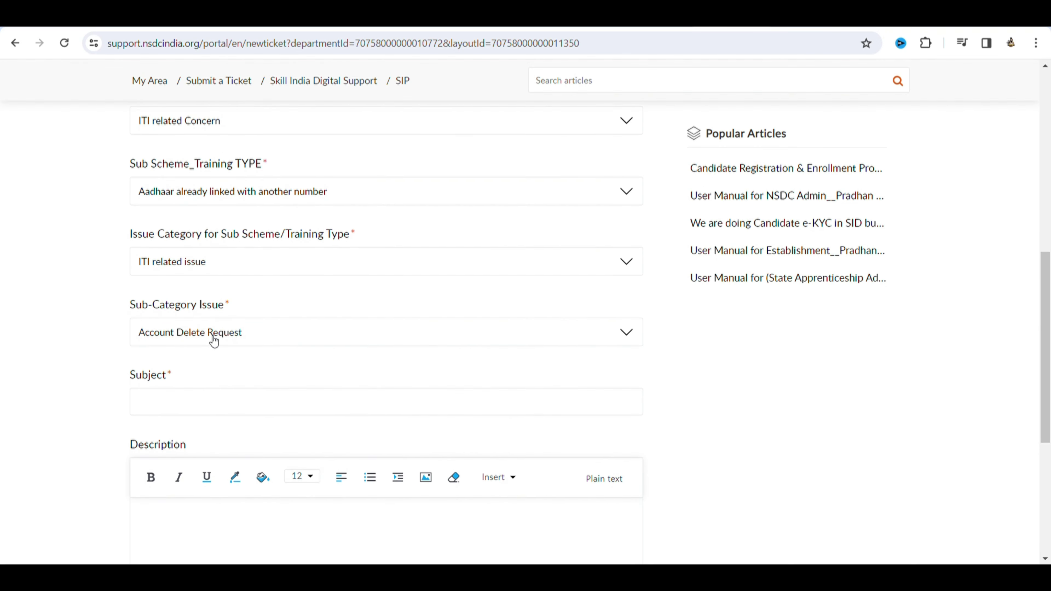
click(214, 340)
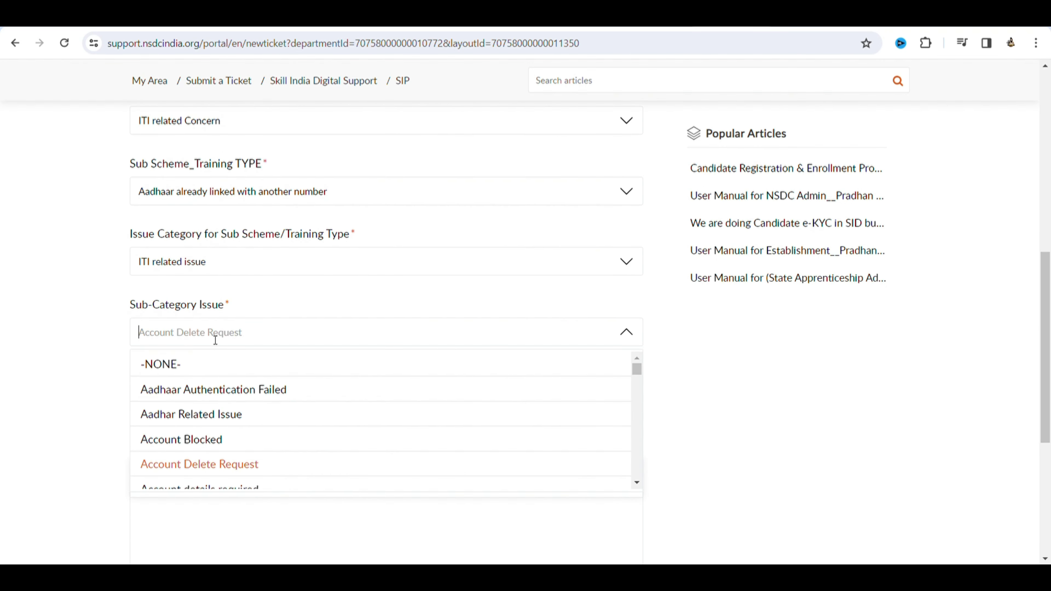
click(215, 466)
Write the ticket's subject line about the login ID deletion request and select its text.
scroll(214, 431, down, 2)
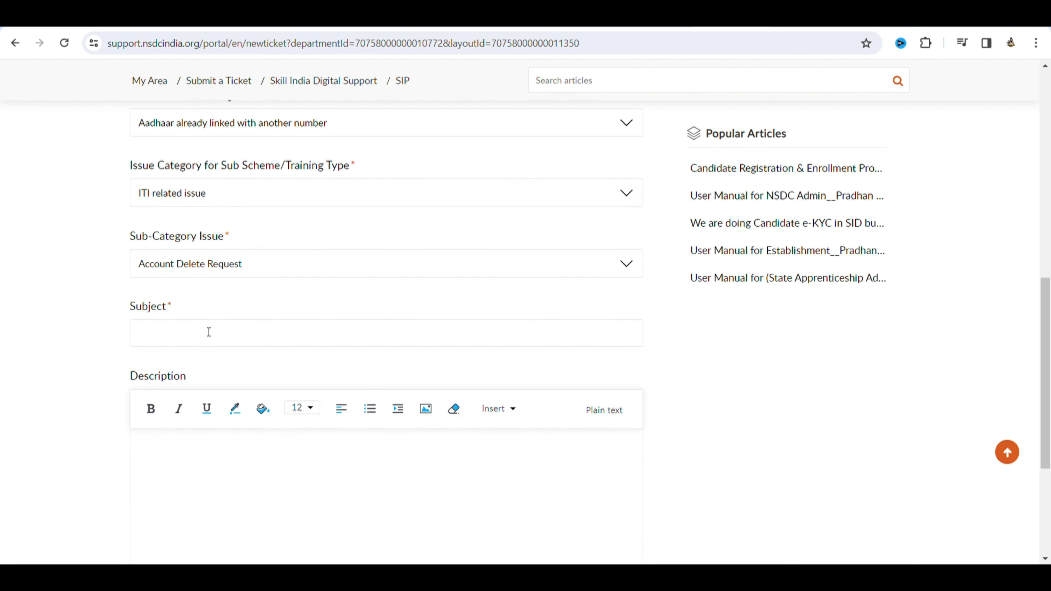
click(208, 344)
text(I HAVE)
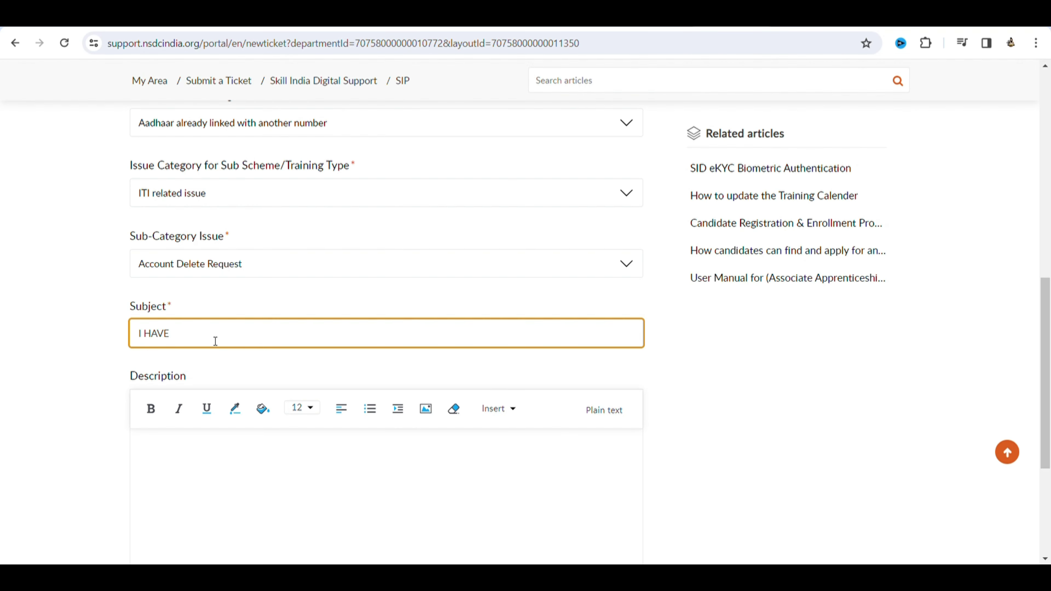
key(BackSpace)
key(BackSpace)
key(BackSpace)
key(BackSpace)
key(BackSpace)
key(BackSpace)
text(I H)
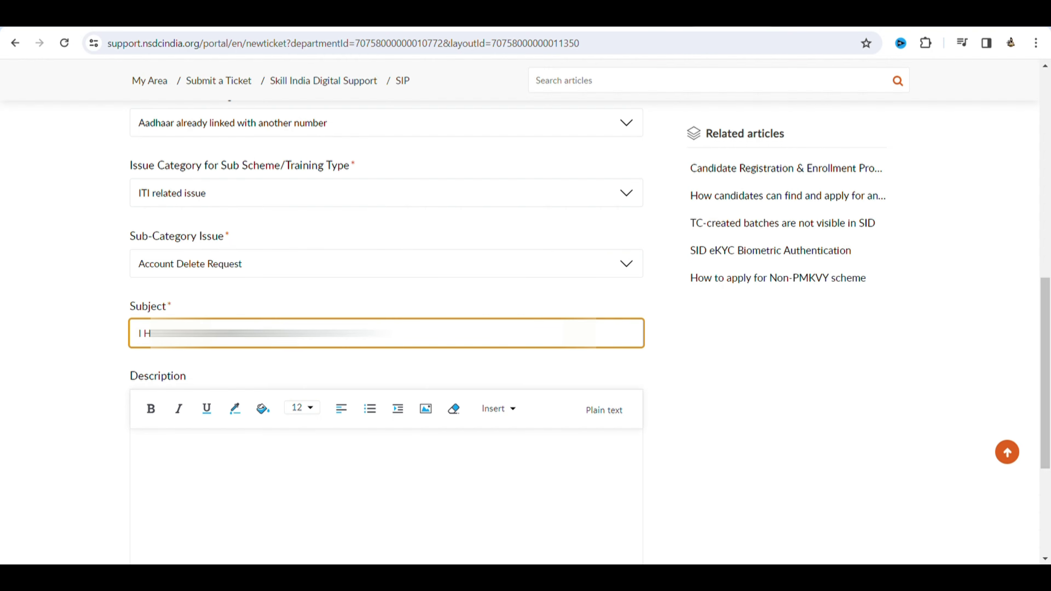
drag(395, 334, 112, 333)
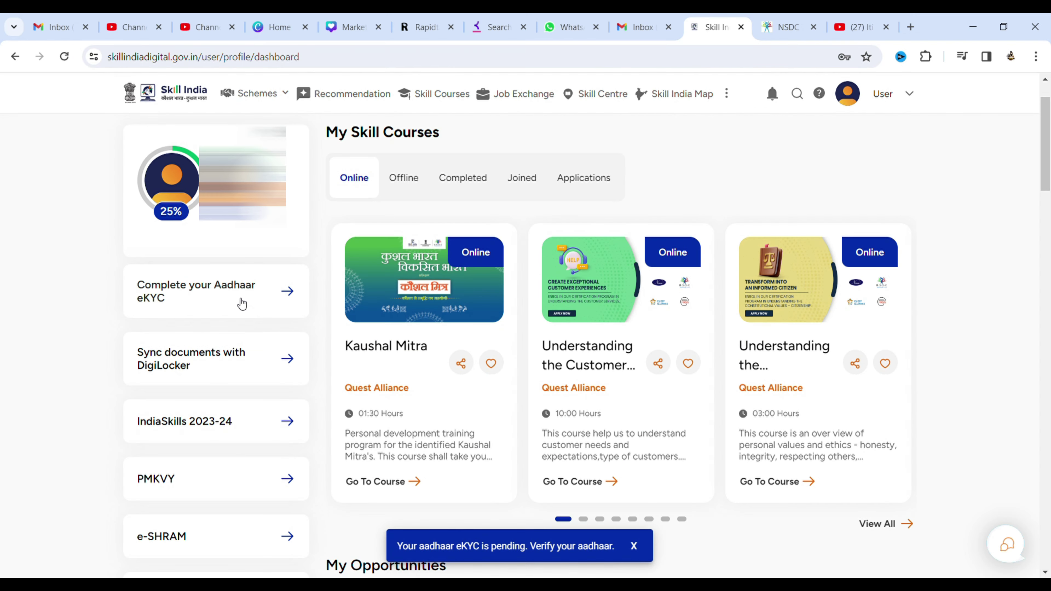
On the Skill India Digital dashboard, start Aadhaar eKYC, enter the Aadhaar number, accept the consent and request verification.
click(233, 293)
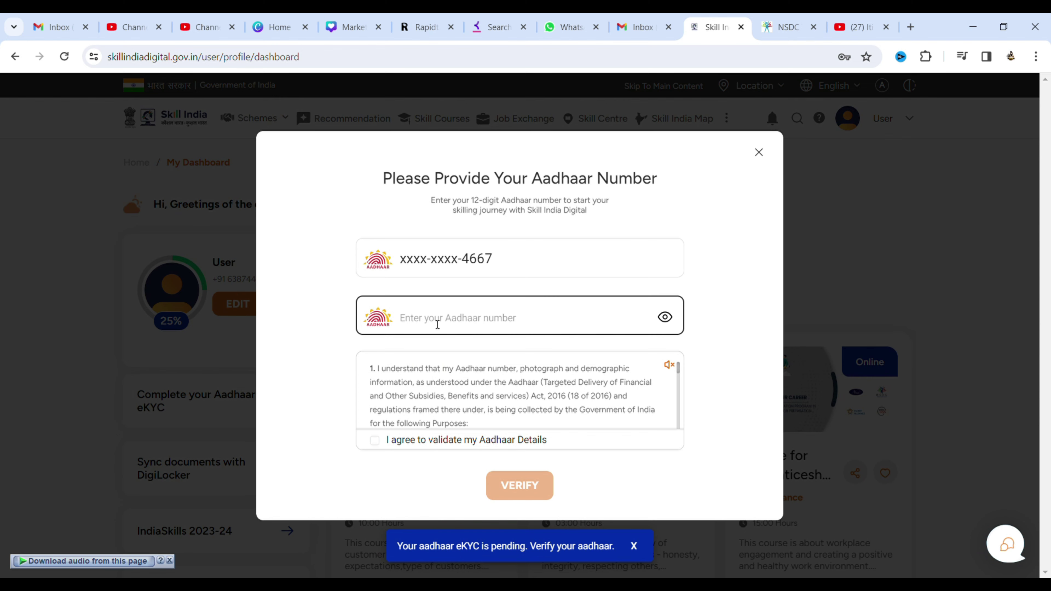
click(375, 439)
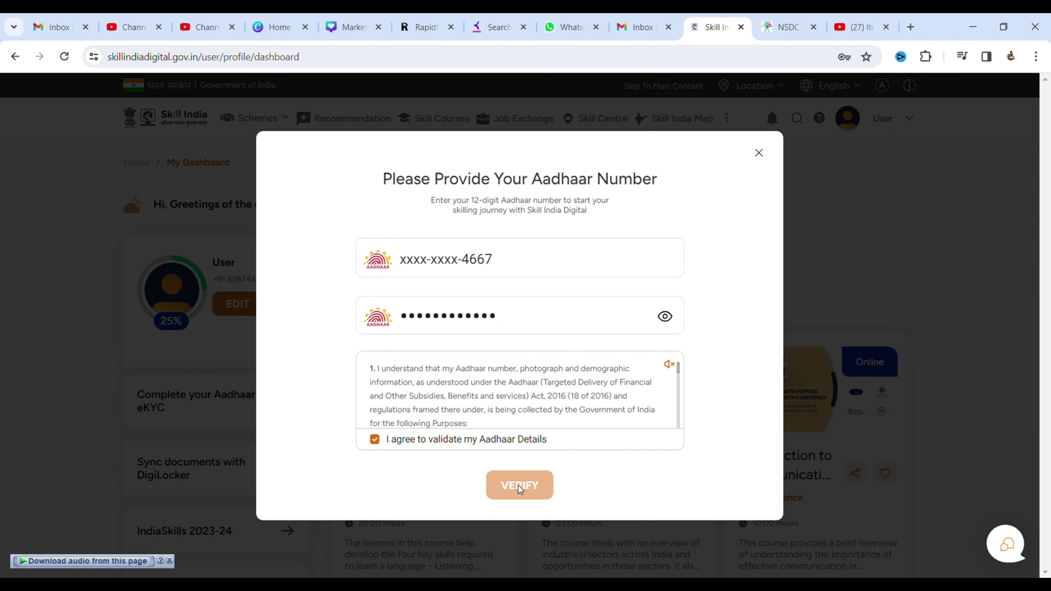
click(520, 487)
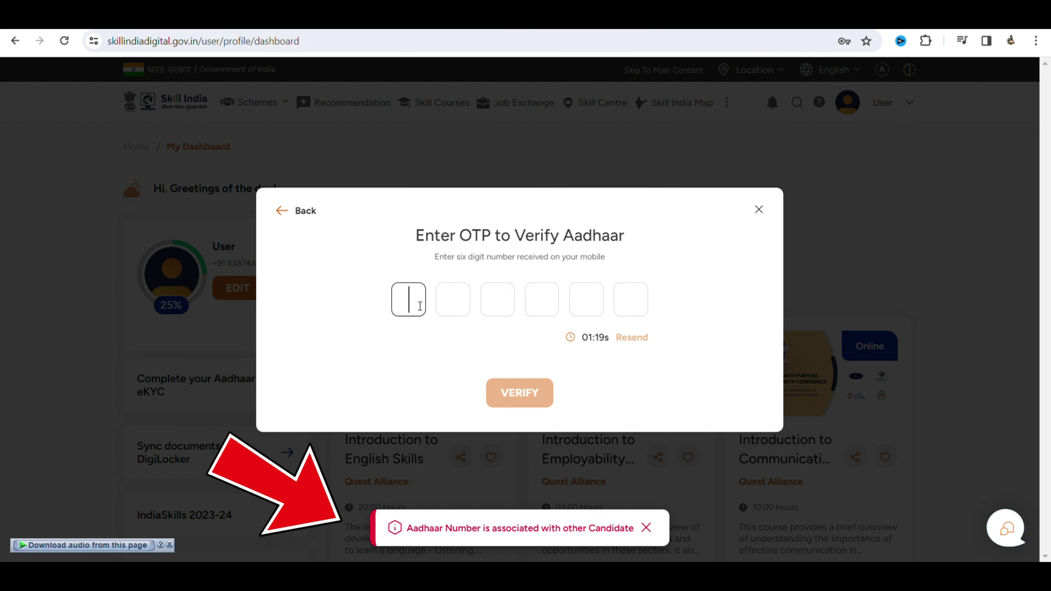
Attach the screenshot file Capture253.PNG to the NSDC support ticket.
scroll(389, 532, down, 3)
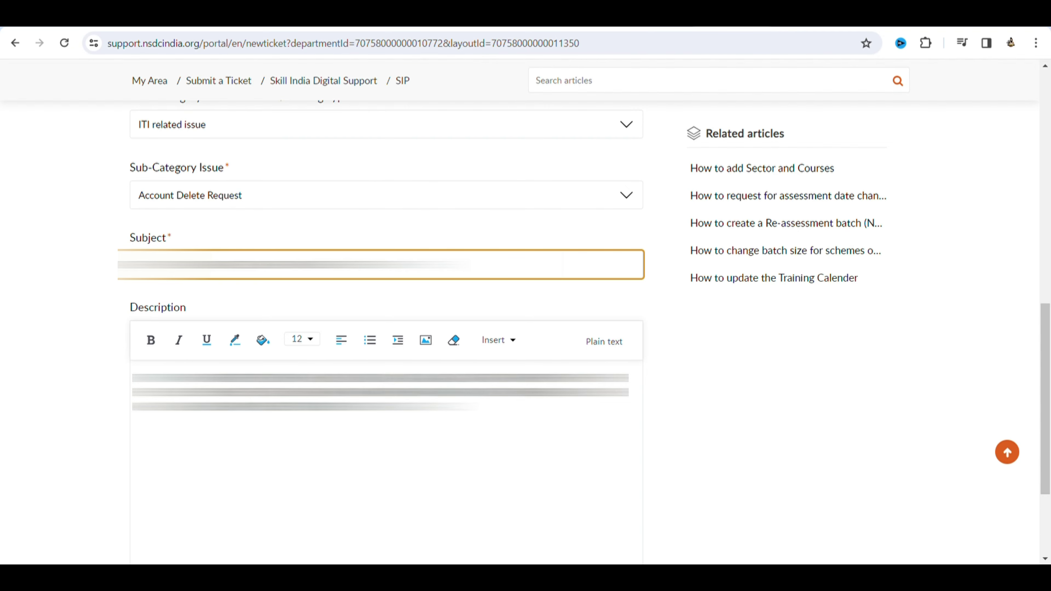
scroll(143, 185, down, 3)
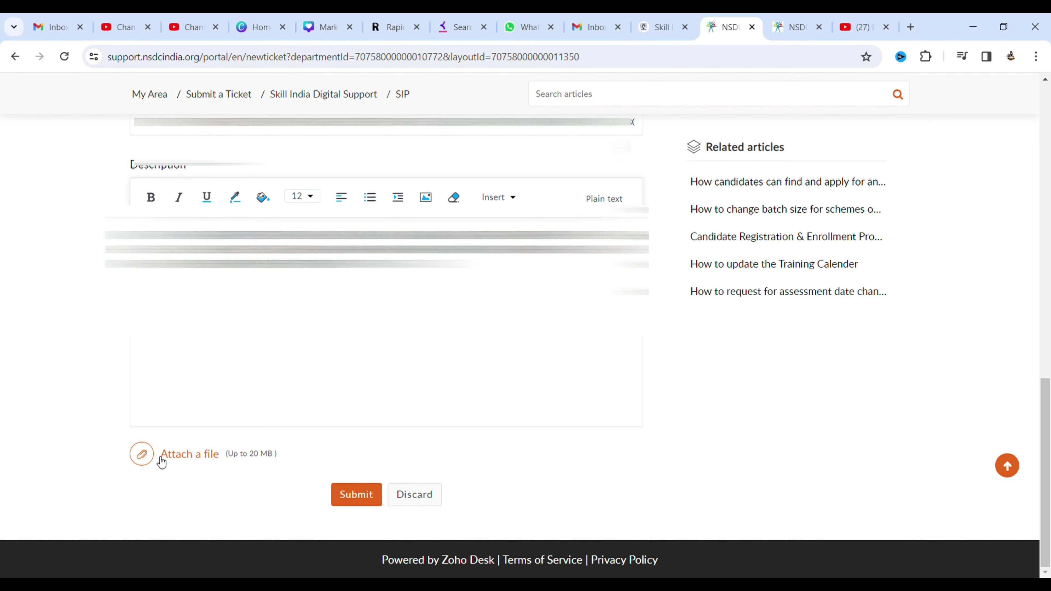
click(148, 458)
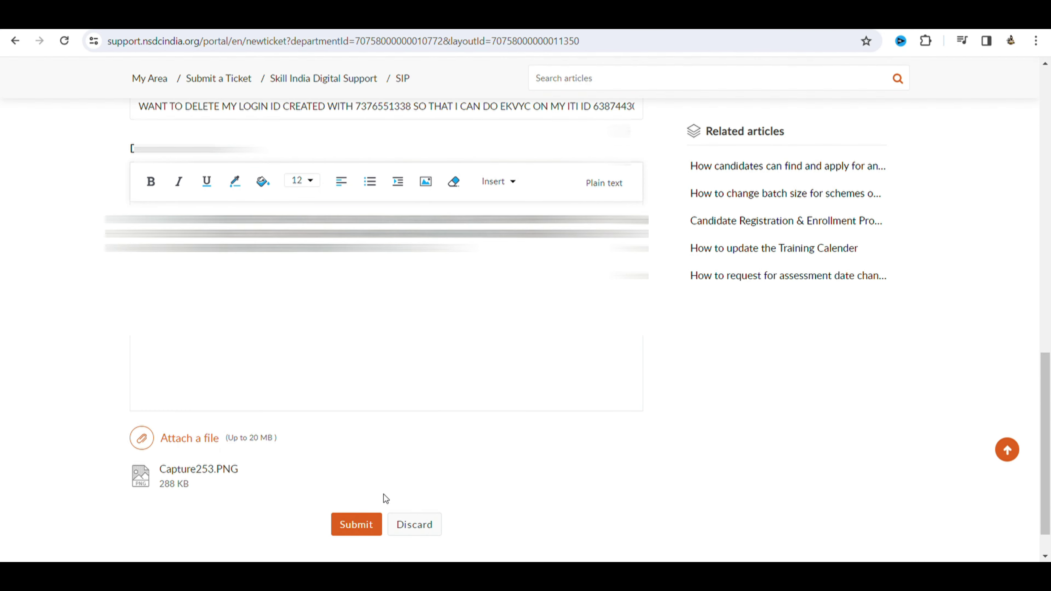
Submit the completed support ticket.
click(357, 524)
scroll(358, 530, up, 3)
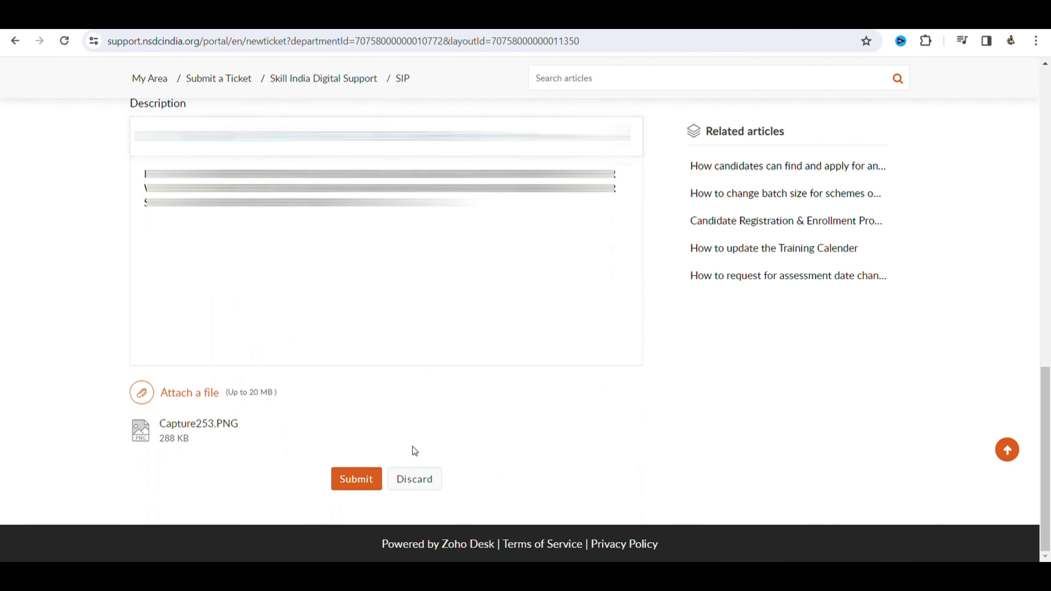
click(356, 481)
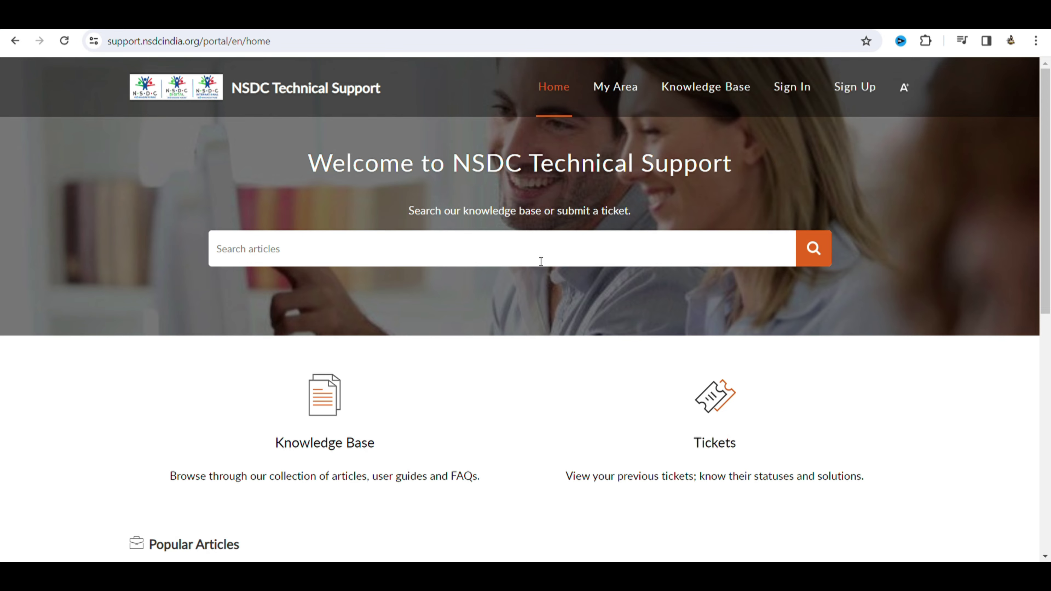
Open the Tickets section from the NSDC Technical Support home page to view previous tickets.
scroll(541, 261, down, 3)
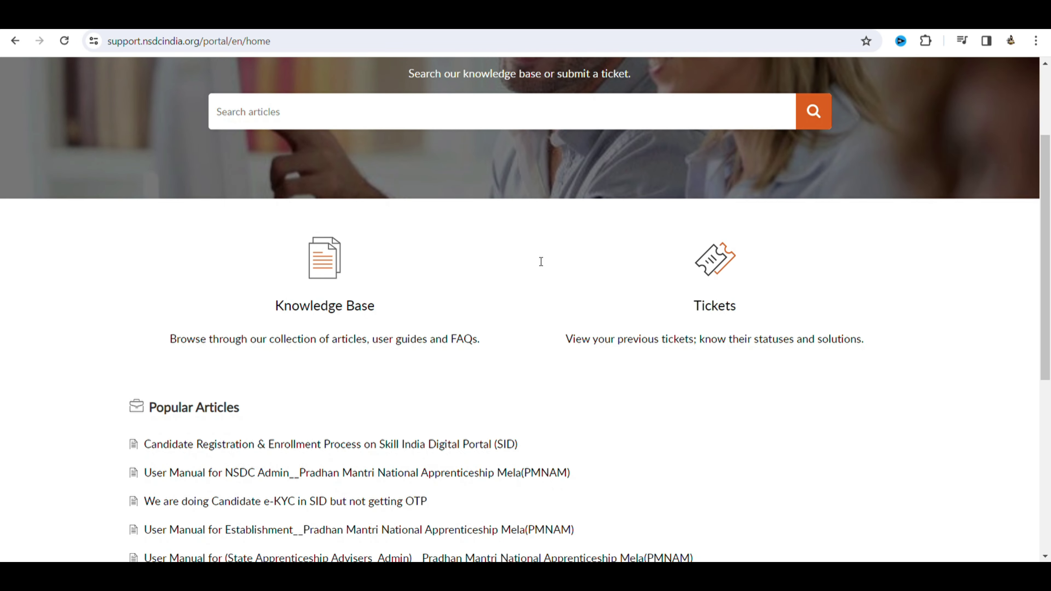
click(724, 306)
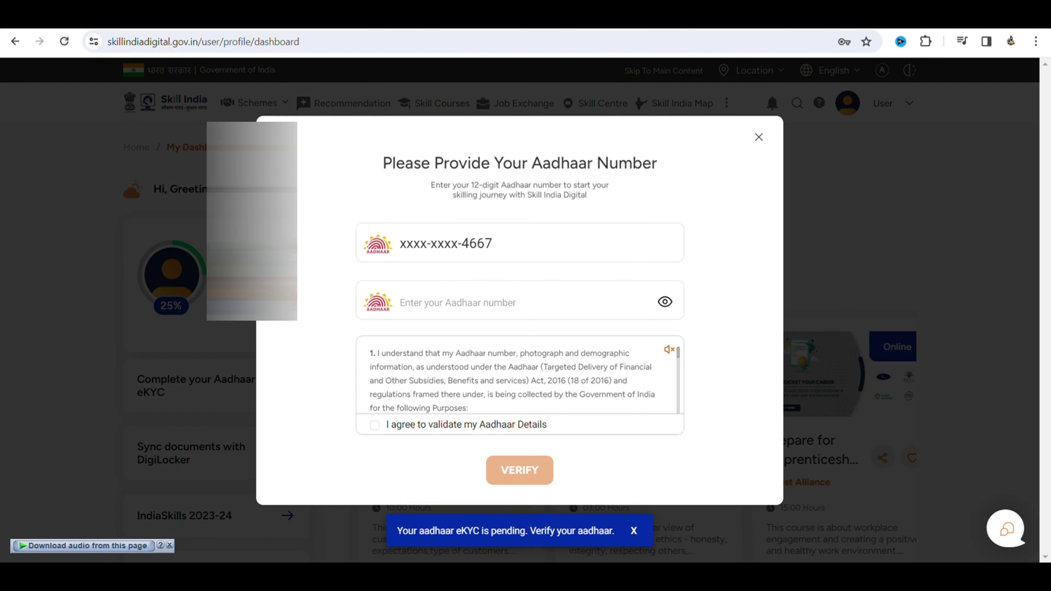
In the Skill India Digital eKYC dialog, activate the empty field for entering the Aadhaar number.
click(436, 304)
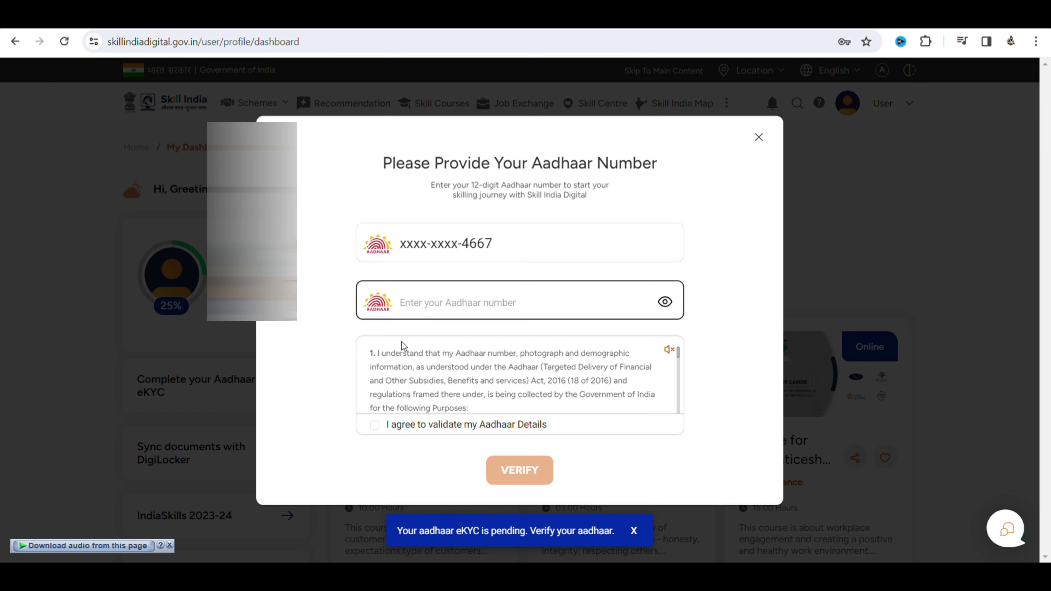
scroll(403, 352, down, 2)
scroll(407, 356, up, 3)
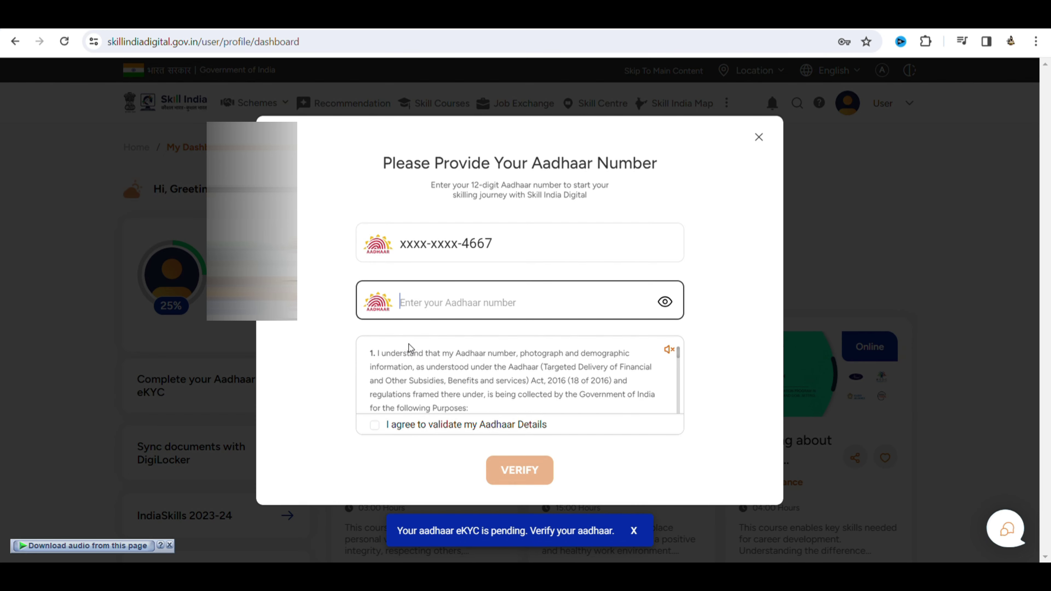